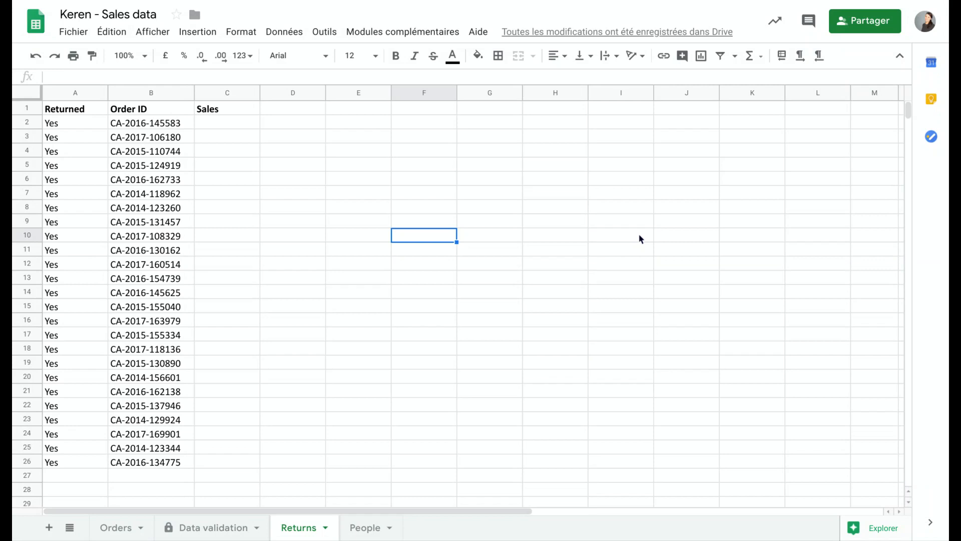
- Examine the Orders sheet's columns from Order ID through Sales, Quantity, Discount and Profit
{"action": "left_click", "coordinate": [115, 531]}
{"action": "scroll", "coordinate": [392, 292], "scroll_direction": "up", "scroll_amount": 20}
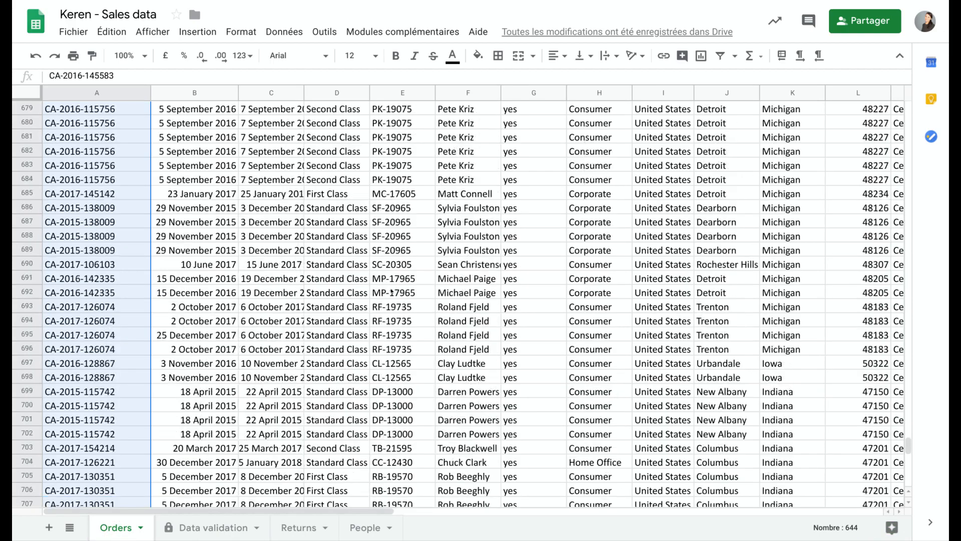
{"action": "scroll", "coordinate": [392, 294], "scroll_direction": "up", "scroll_amount": 20}
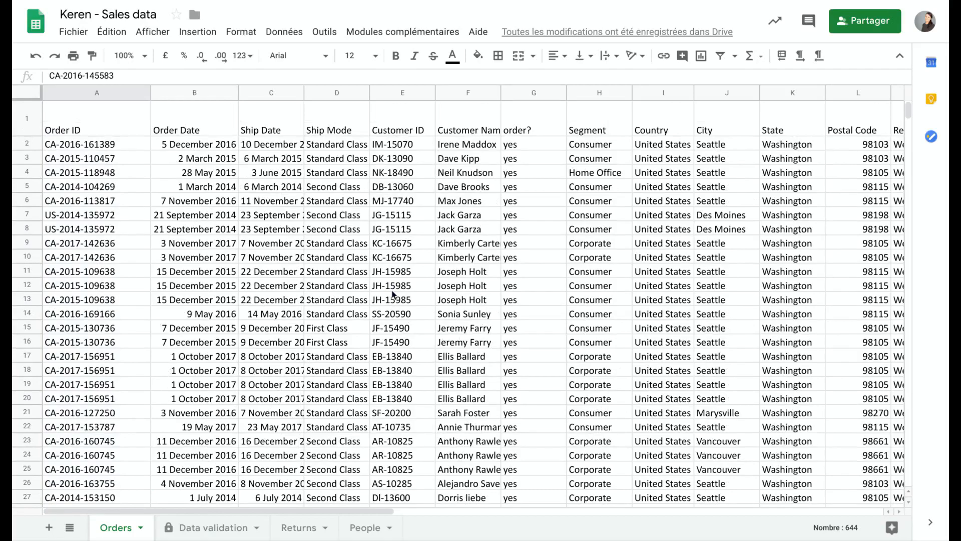
{"action": "scroll", "coordinate": [141, 263], "scroll_direction": "right", "scroll_amount": 20}
{"action": "scroll", "coordinate": [142, 263], "scroll_direction": "left", "scroll_amount": 20}
{"action": "scroll", "coordinate": [447, 127], "scroll_direction": "right", "scroll_amount": 6}
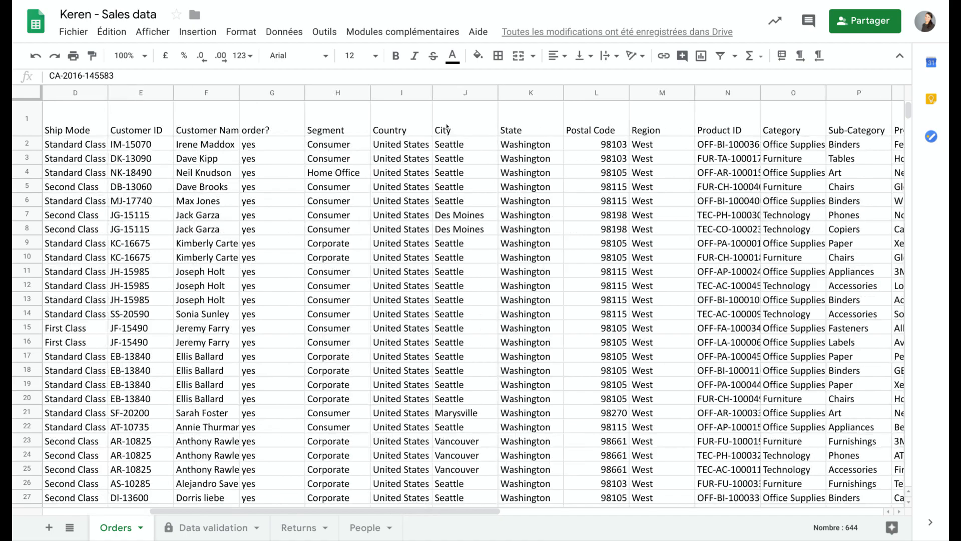
{"action": "scroll", "coordinate": [816, 96], "scroll_direction": "right", "scroll_amount": 6}
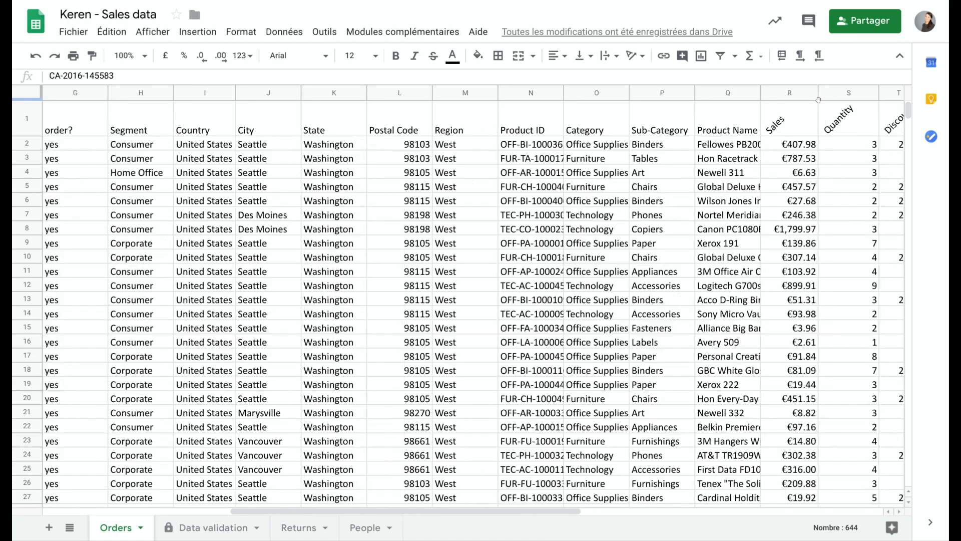
{"action": "left_click", "coordinate": [790, 93]}
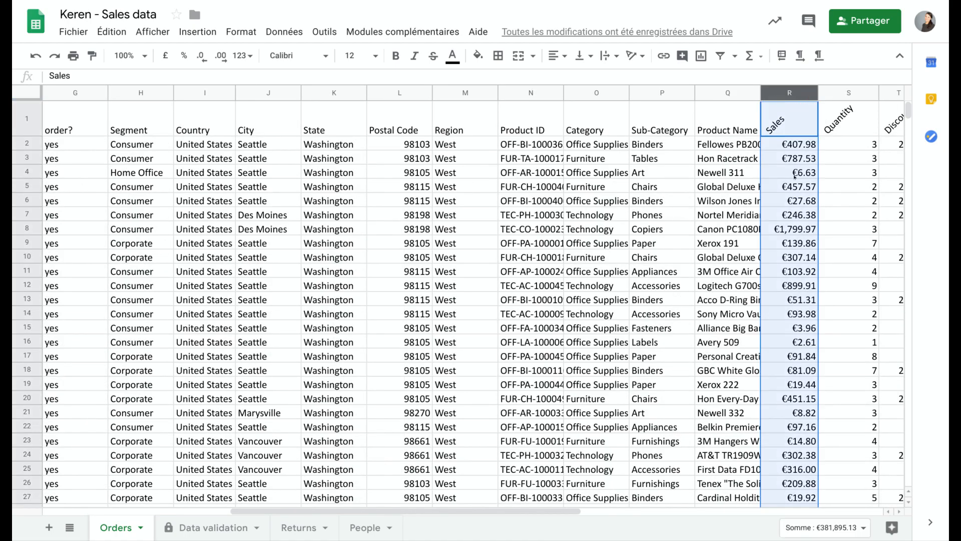
{"action": "scroll", "coordinate": [794, 176], "scroll_direction": "right", "scroll_amount": 2}
{"action": "left_click", "coordinate": [786, 165]}
{"action": "scroll", "coordinate": [786, 165], "scroll_direction": "right", "scroll_amount": 4}
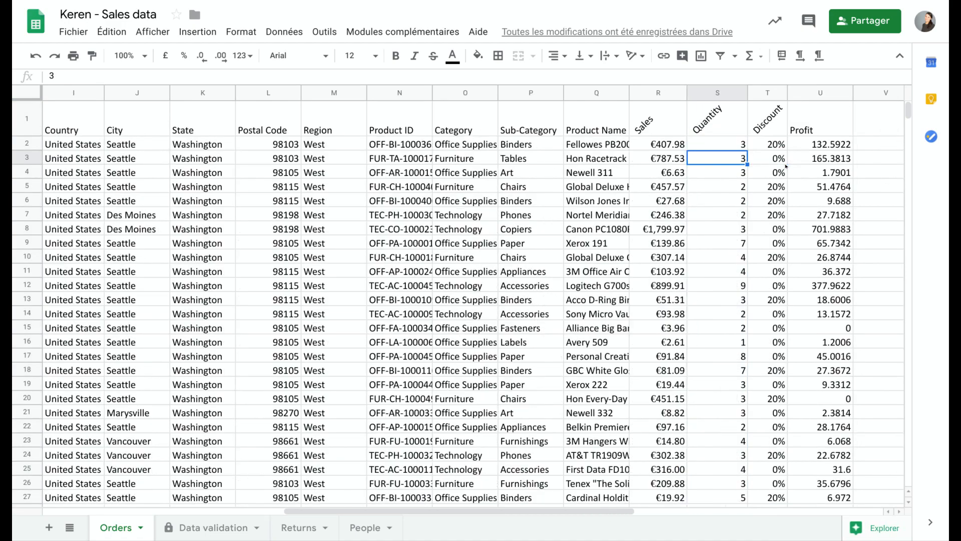
{"action": "scroll", "coordinate": [786, 166], "scroll_direction": "left", "scroll_amount": 6}
{"action": "scroll", "coordinate": [786, 168], "scroll_direction": "right", "scroll_amount": 3}
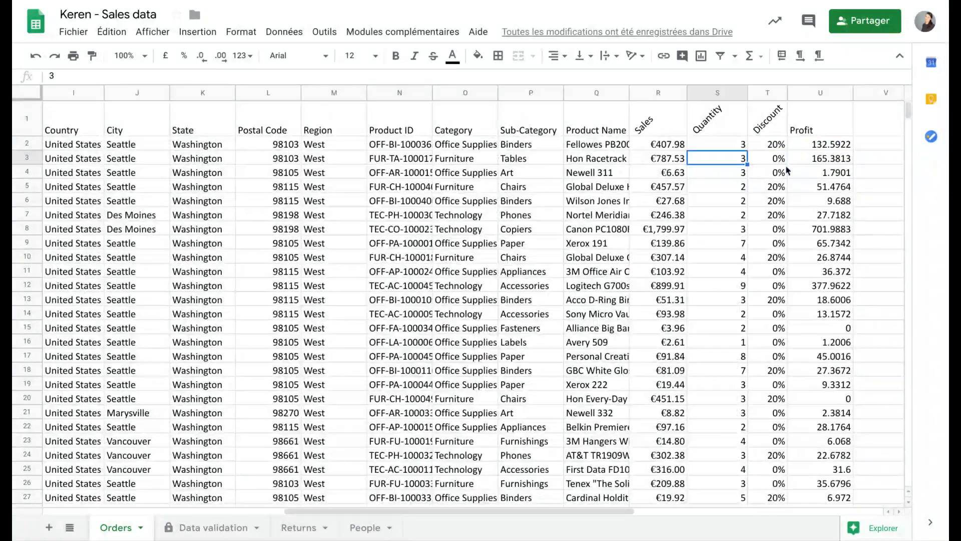
{"action": "left_click", "coordinate": [766, 93]}
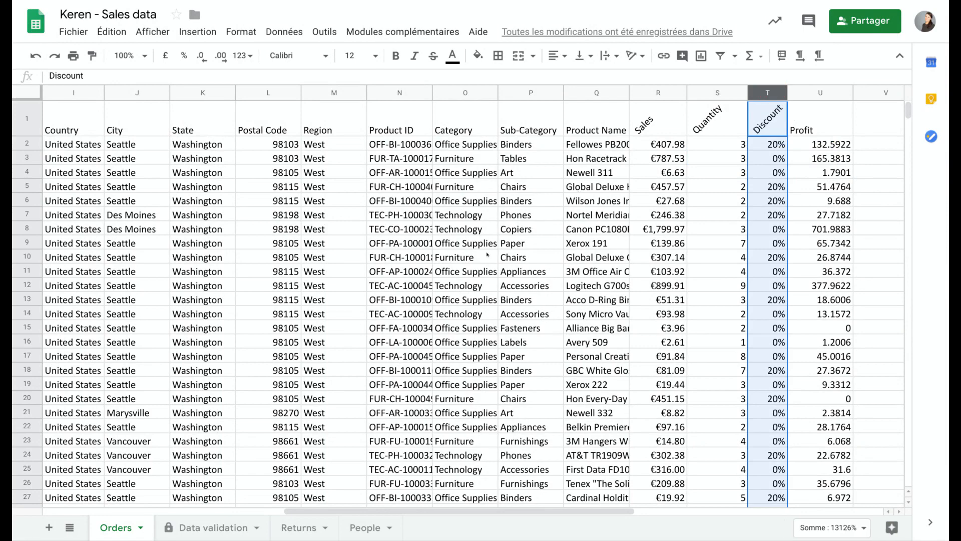
{"action": "scroll", "coordinate": [488, 255], "scroll_direction": "left", "scroll_amount": 8}
- Compare the Order ID and Sales columns of the Returns sheet with the Order ID column in Orders
{"action": "left_click", "coordinate": [298, 527]}
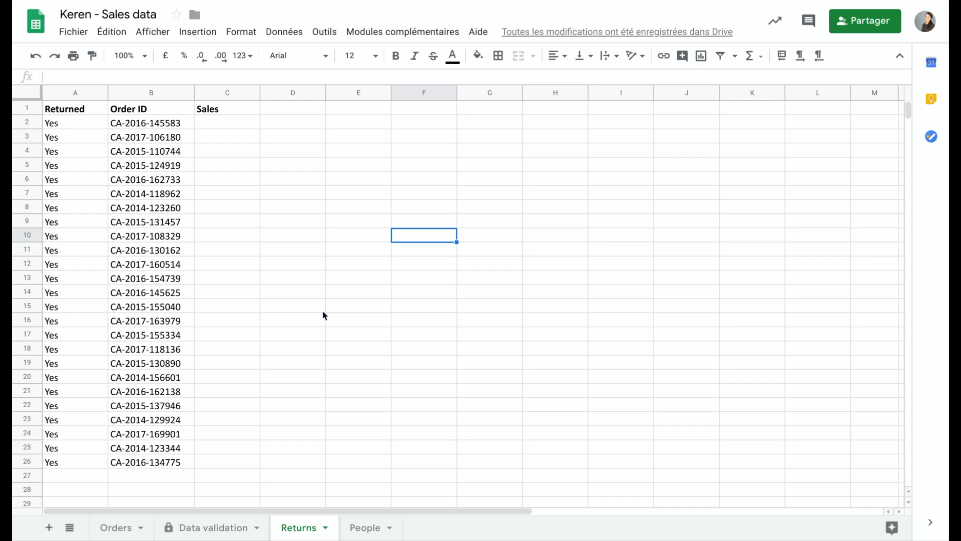
{"action": "left_click", "coordinate": [238, 122]}
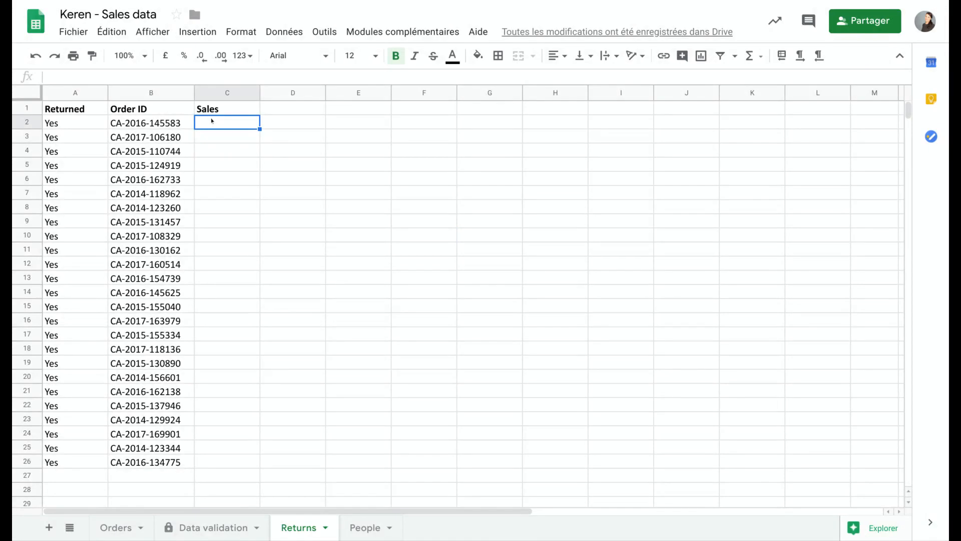
{"action": "left_click", "coordinate": [143, 126]}
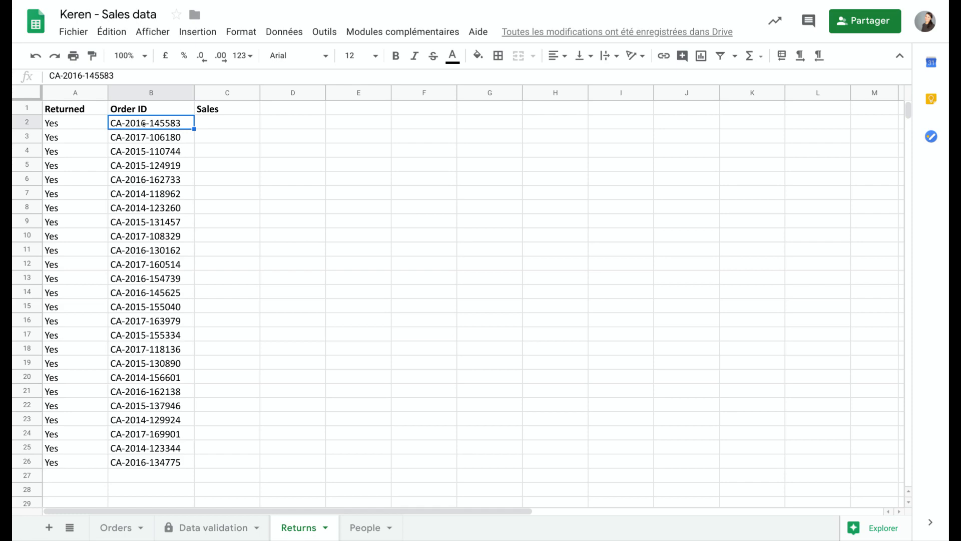
{"action": "left_click", "coordinate": [116, 527]}
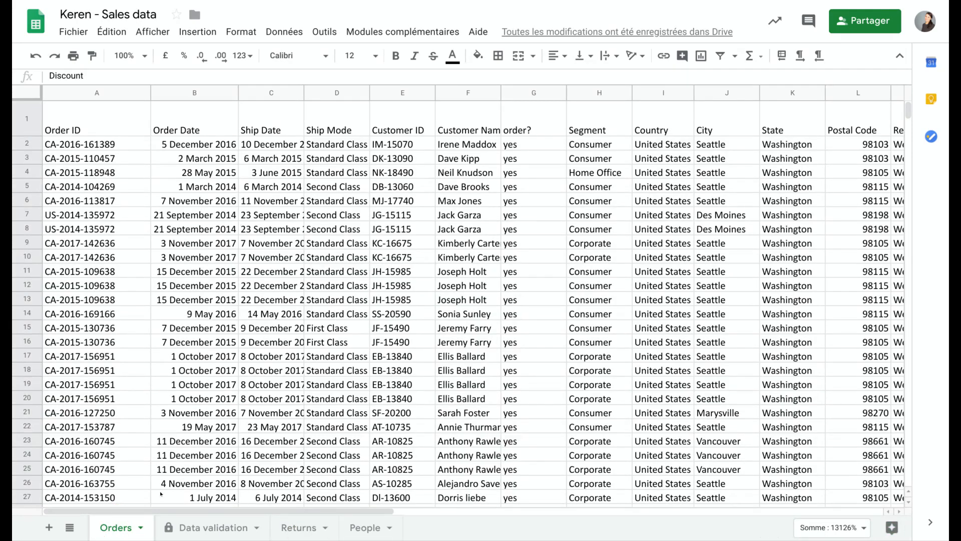
{"action": "left_click", "coordinate": [298, 528]}
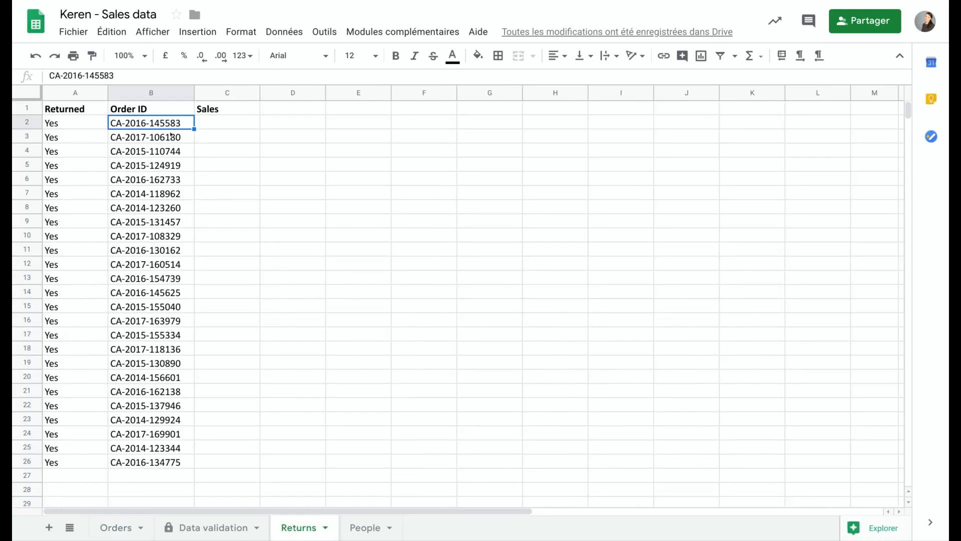
- Start a VLOOKUP formula in cell C2 of the Returns sheet with B2 as the search key
{"action": "left_click", "coordinate": [208, 124]}
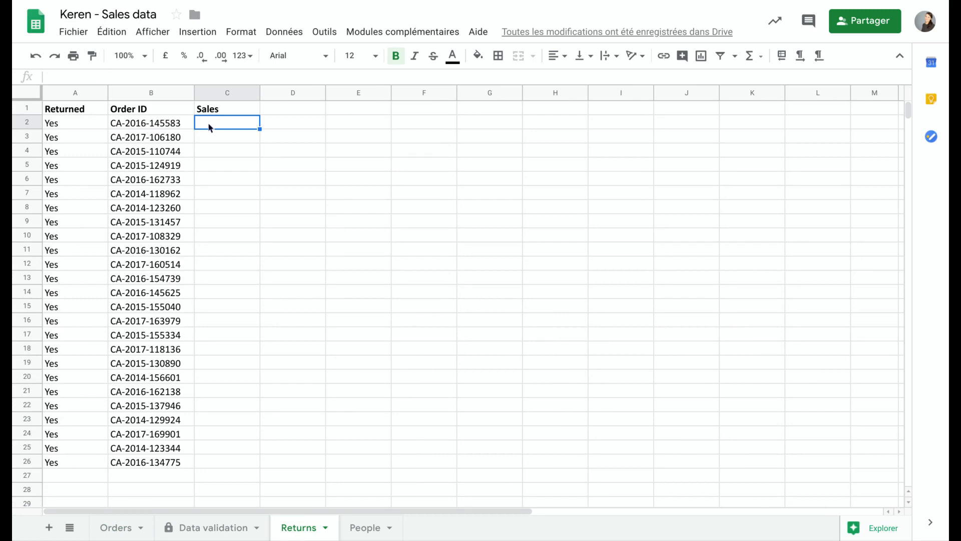
{"action": "type", "text": "="}
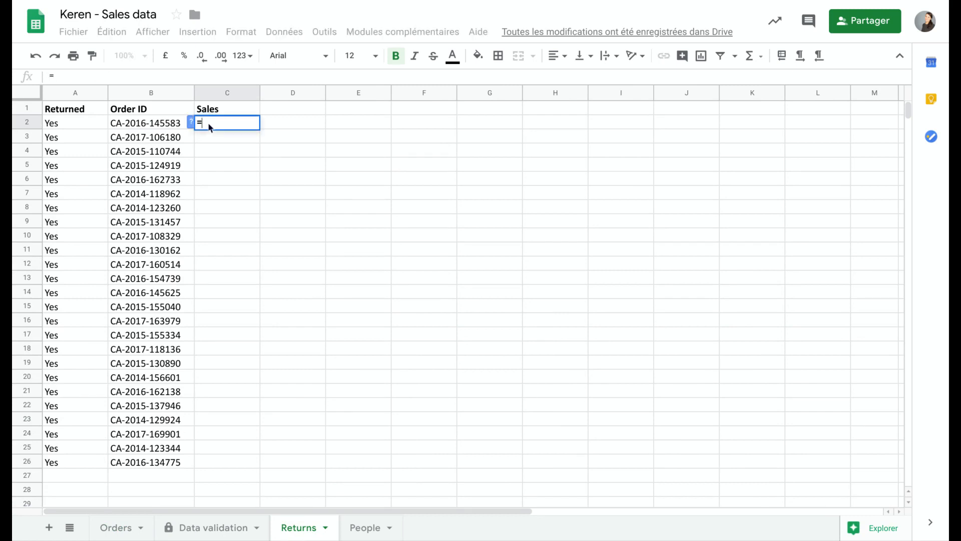
{"action": "type", "text": "vlookip"}
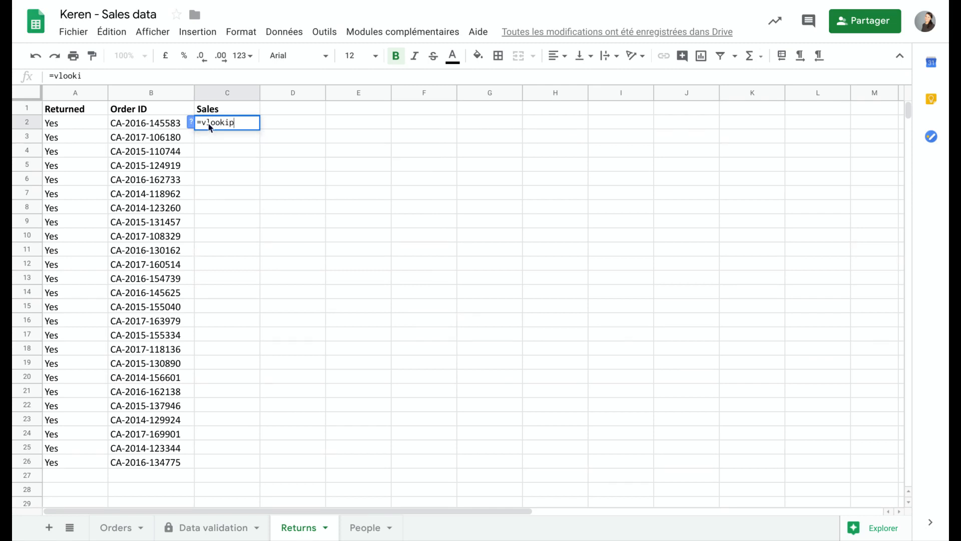
{"action": "key", "text": "BackSpace"}
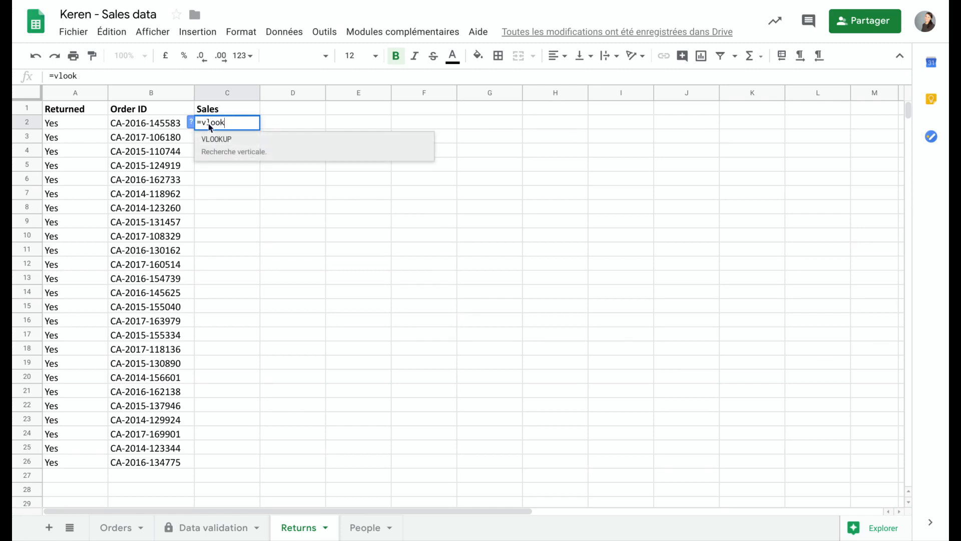
{"action": "type", "text": "up"}
{"action": "type", "text": "("}
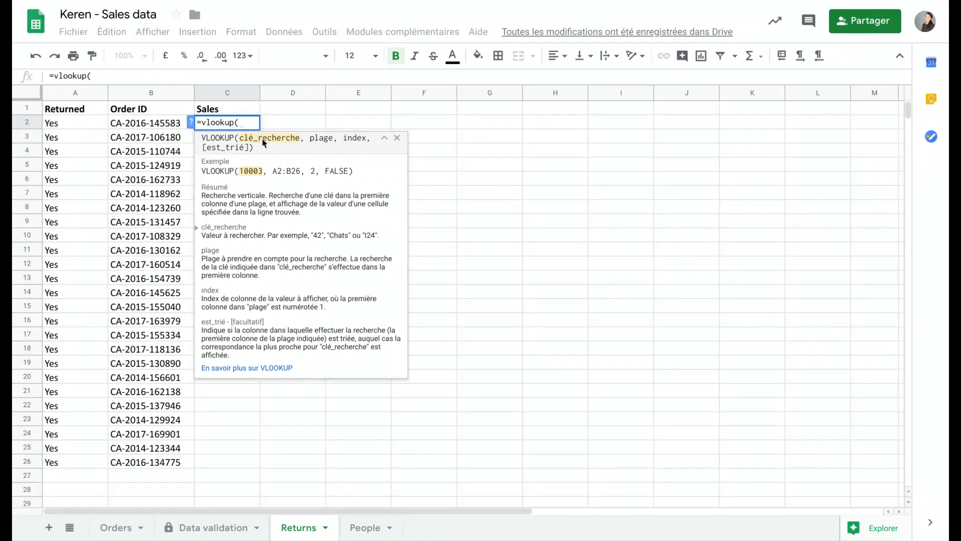
{"action": "left_click", "coordinate": [140, 124]}
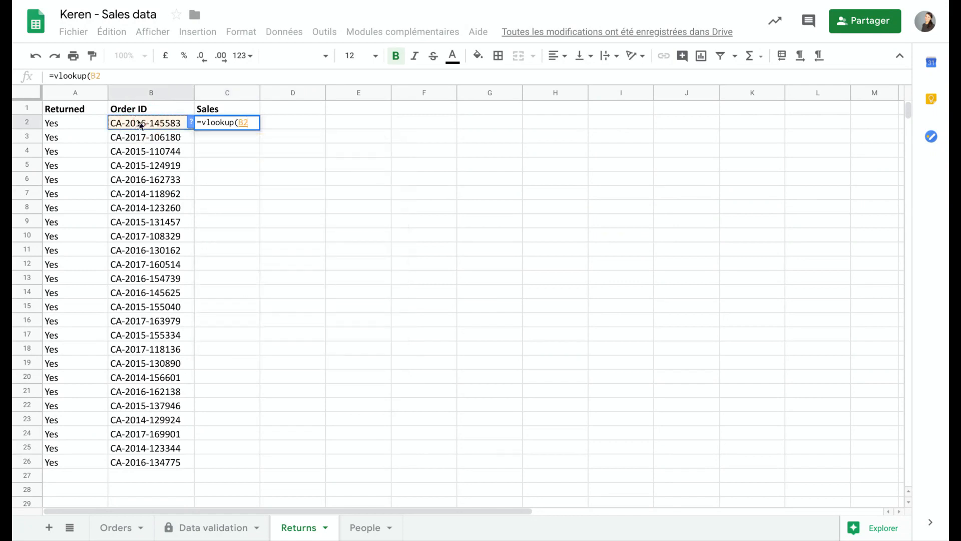
{"action": "type", "text": ","}
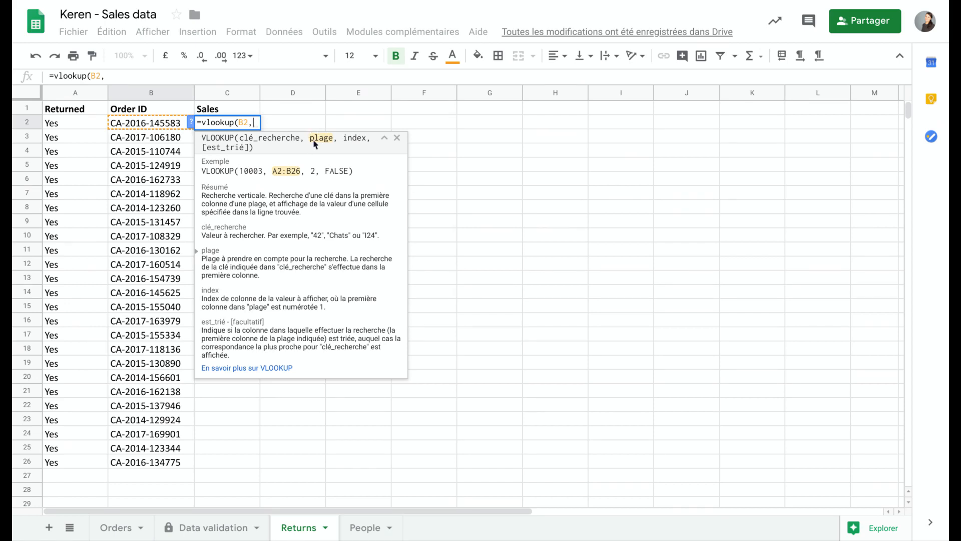
- Set the VLOOKUP range to columns A through R of the Orders sheet (Orders!A:R)
{"action": "left_click", "coordinate": [115, 528]}
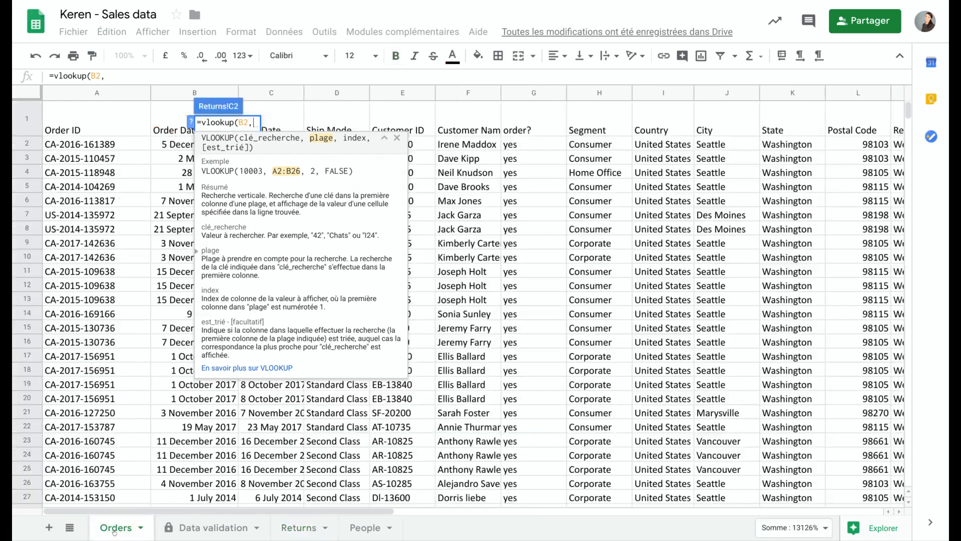
{"action": "left_click", "coordinate": [91, 92]}
{"action": "left_click_drag", "start_coordinate": [90, 92], "coordinate": [798, 112]}
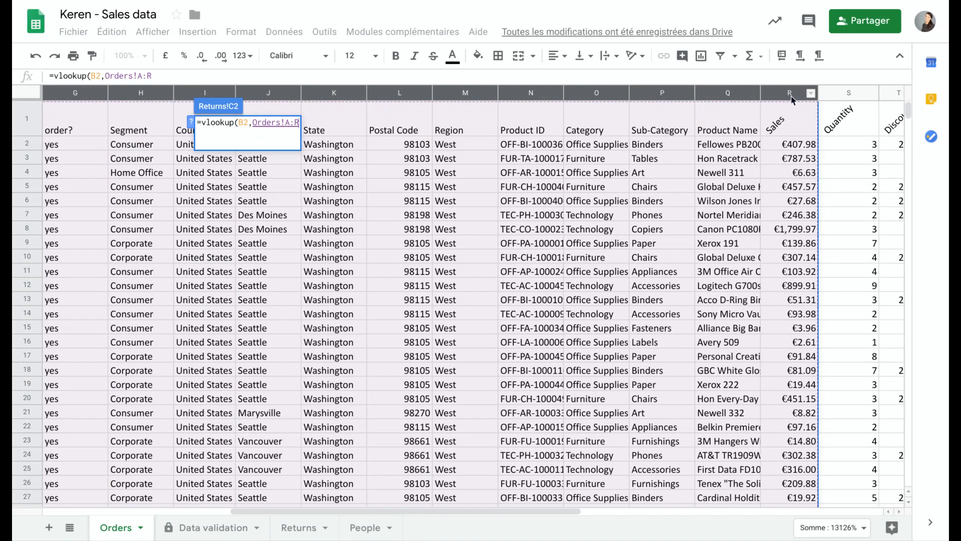
{"action": "scroll", "coordinate": [793, 100], "scroll_direction": "left", "scroll_amount": 9}
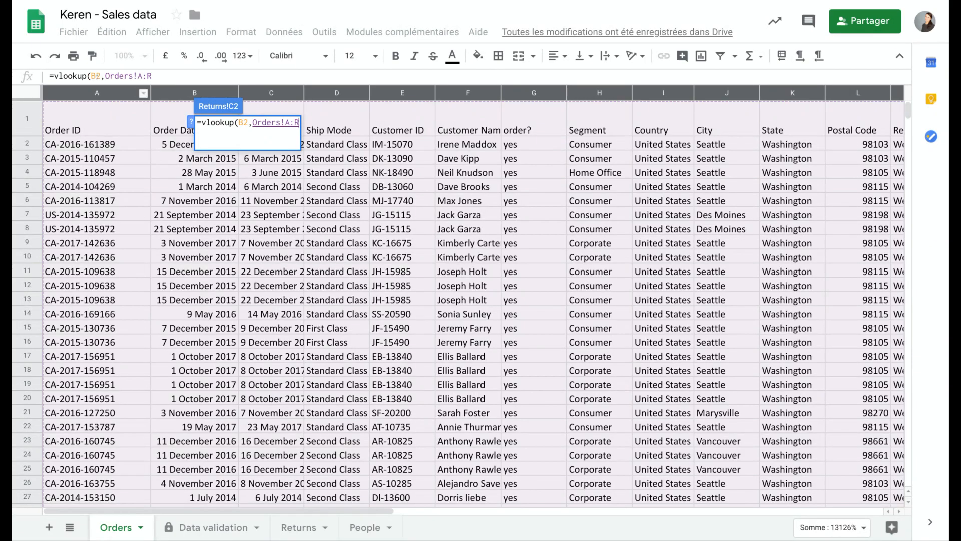
{"action": "scroll", "coordinate": [102, 102], "scroll_direction": "right", "scroll_amount": 10}
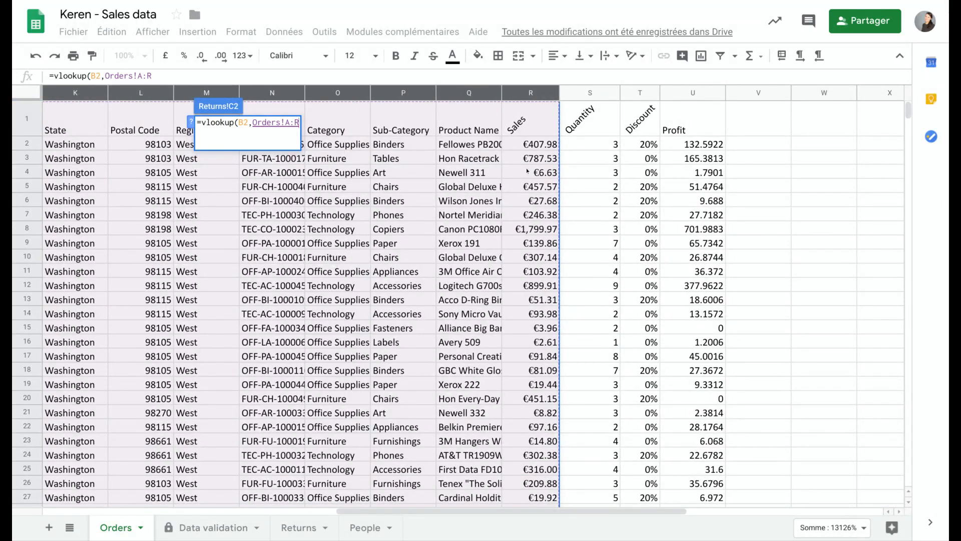
{"action": "scroll", "coordinate": [528, 171], "scroll_direction": "left", "scroll_amount": 10}
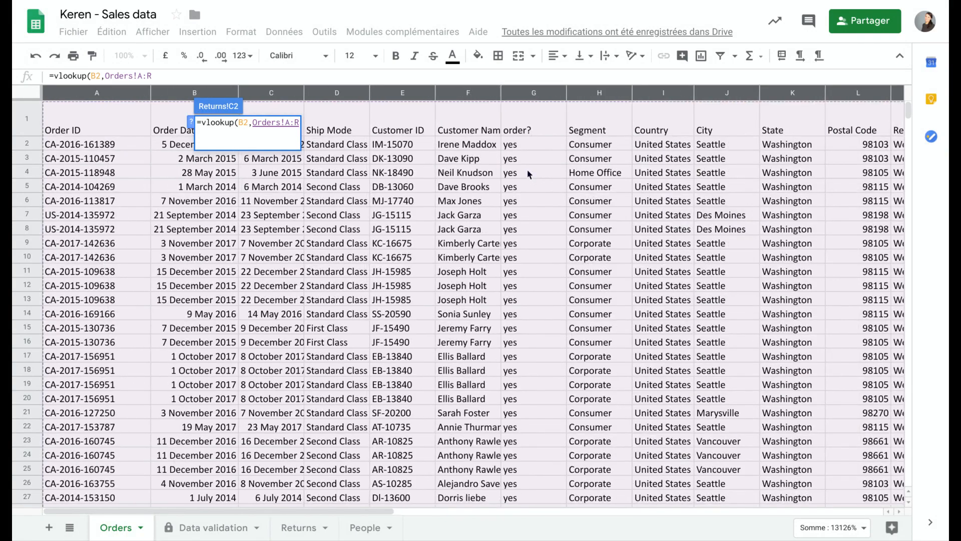
{"action": "type", "text": ","}
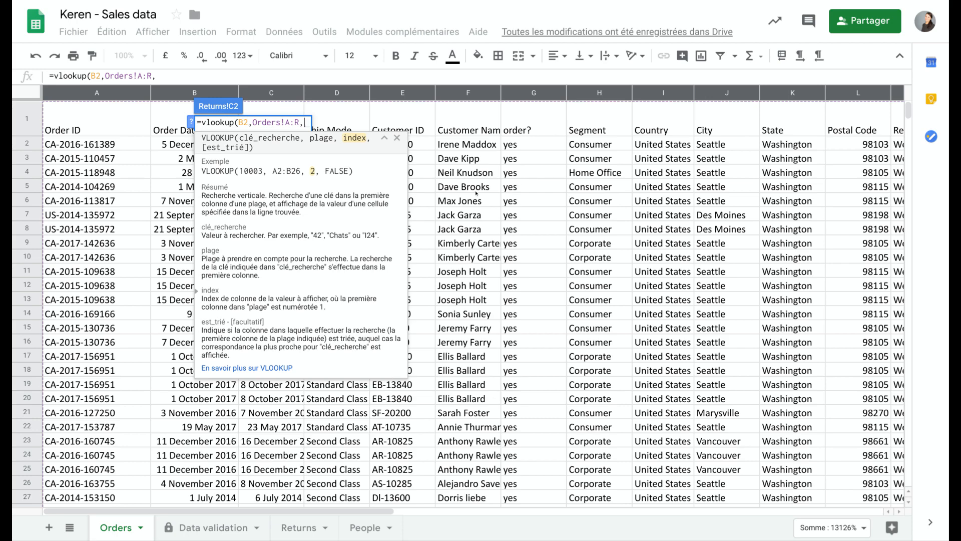
- Complete the VLOOKUP with column index 18 and False, and fill it down the Sales column to row 26
{"action": "scroll", "coordinate": [501, 188], "scroll_direction": "right", "scroll_amount": 10}
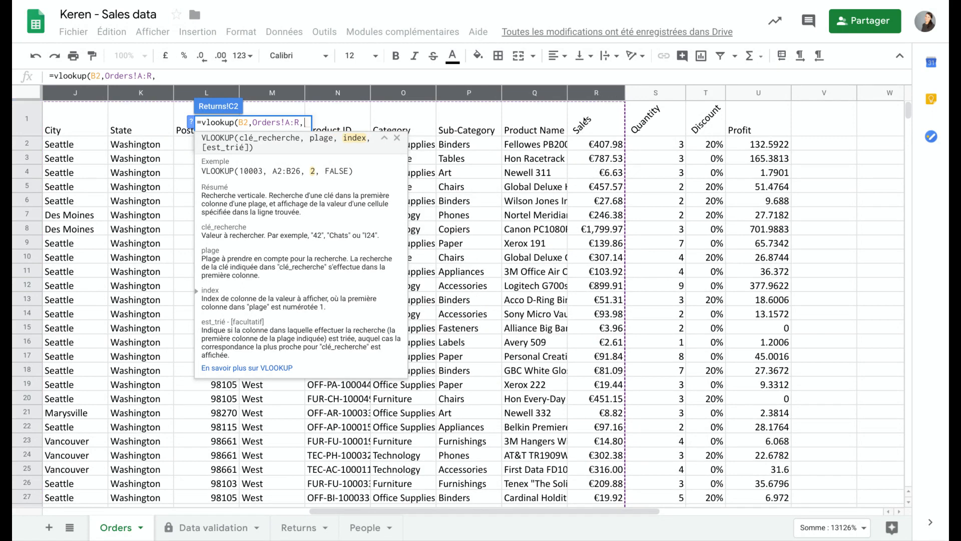
{"action": "type", "text": "18"}
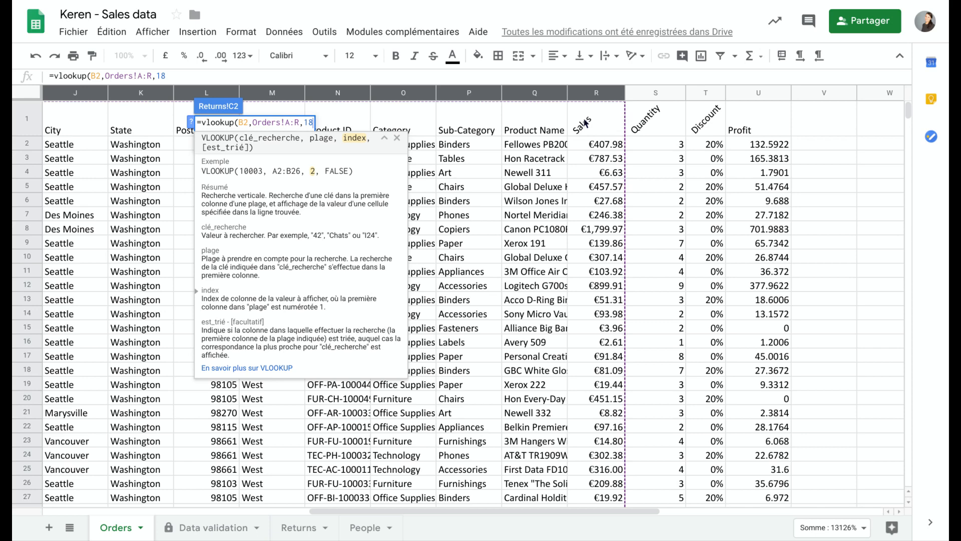
{"action": "type", "text": ","}
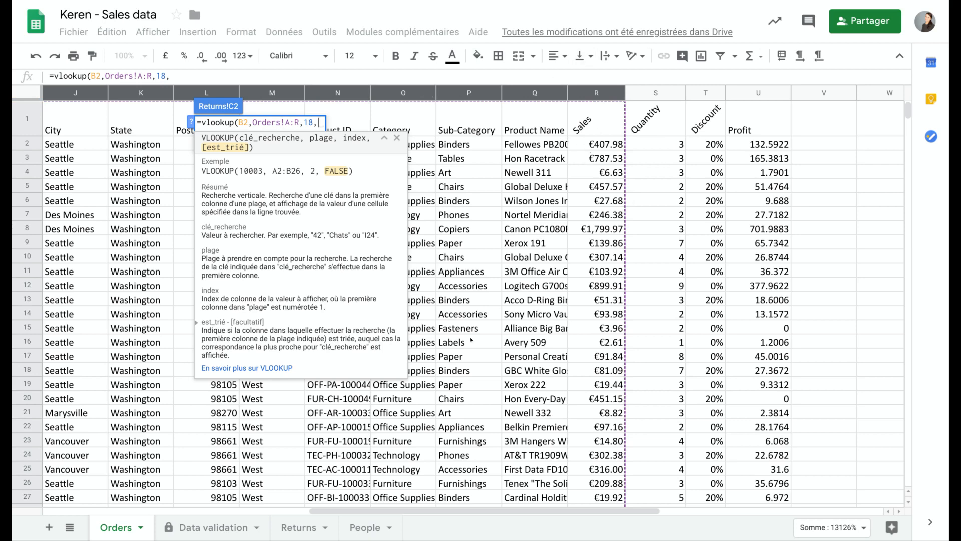
{"action": "type", "text": "Fal"}
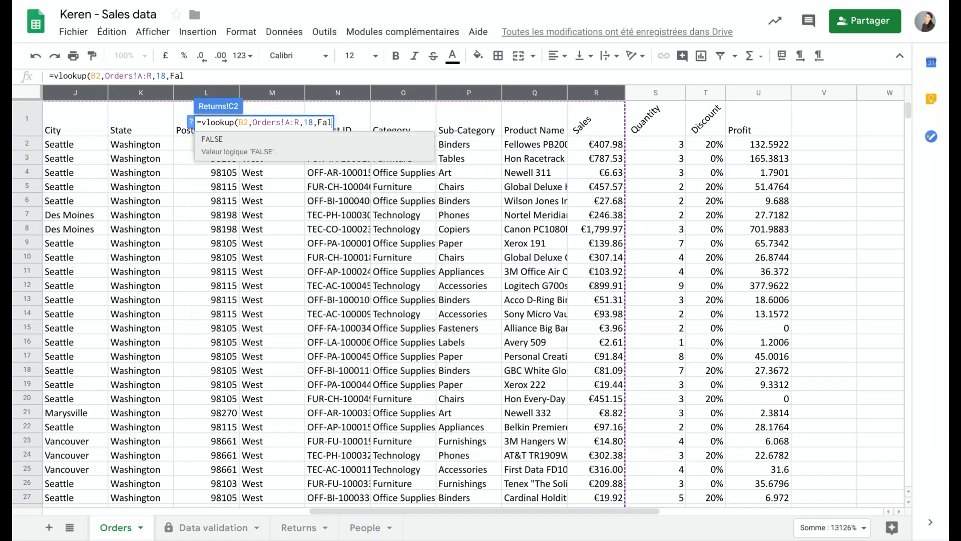
{"action": "type", "text": "se)"}
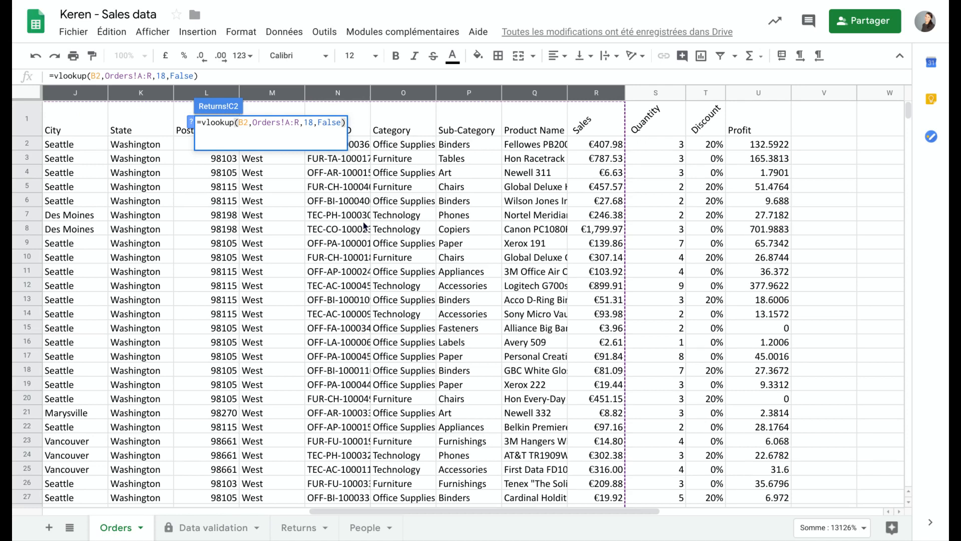
{"action": "key", "text": "Return"}
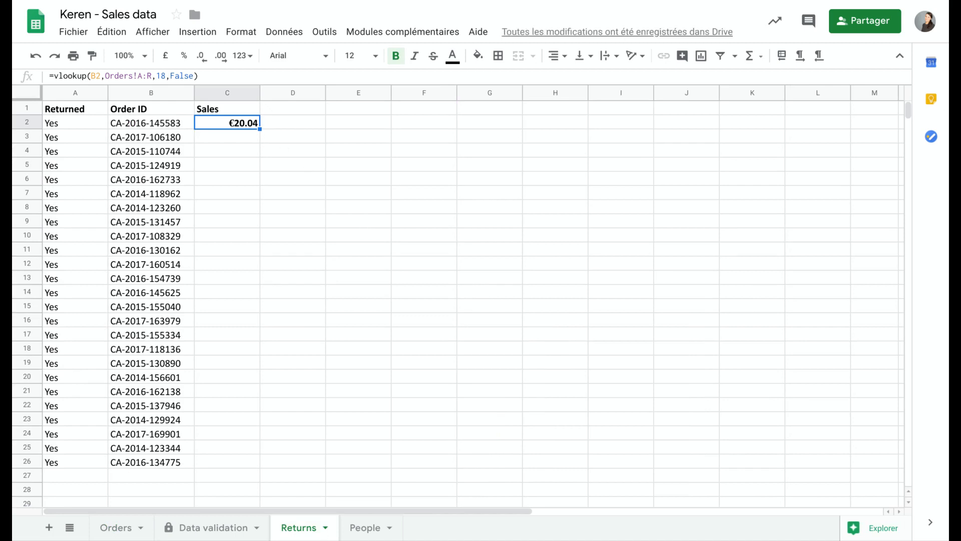
{"action": "double_click", "coordinate": [259, 130]}
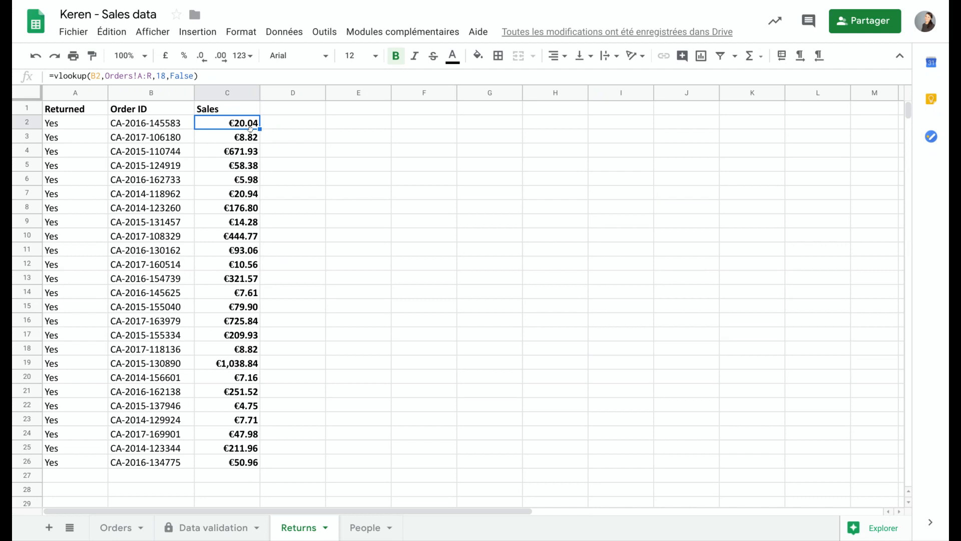
- Check the copied VLOOKUP formulas cell by cell along the Sales column of the Returns sheet
{"action": "key", "text": "Down"}
{"action": "key", "text": "Down"}
{"action": "key", "text": "Down"}
{"action": "key", "text": "Down"}
{"action": "key", "text": "Down"}
{"action": "key", "text": "Down"}
{"action": "key", "text": "Down"}
{"action": "key", "text": "Down"}
{"action": "key", "text": "Down"}
{"action": "key", "text": "Down"}
{"action": "key", "text": "Down"}
{"action": "key", "text": "Down"}
{"action": "key", "text": "Down"}
{"action": "key", "text": "Down"}
{"action": "key", "text": "Down"}
{"action": "key", "text": "Down"}
{"action": "key", "text": "Down"}
{"action": "key", "text": "Down"}
{"action": "key", "text": "Down"}
{"action": "key", "text": "Down"}
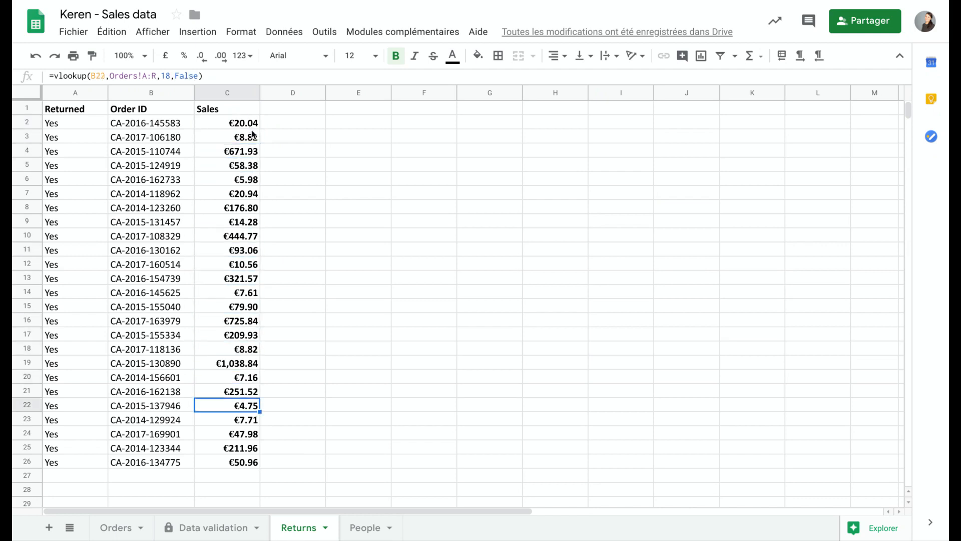
{"action": "key", "text": "Down"}
{"action": "key", "text": "Down"}
{"action": "key", "text": "Down"}
{"action": "key", "text": "Down"}
{"action": "key", "text": "Down"}
{"action": "key", "text": "Down"}
{"action": "key", "text": "Up"}
{"action": "key", "text": "Up"}
{"action": "key", "text": "Up"}
{"action": "key", "text": "Up"}
{"action": "key", "text": "Up"}
{"action": "key", "text": "Up"}
{"action": "key", "text": "Up"}
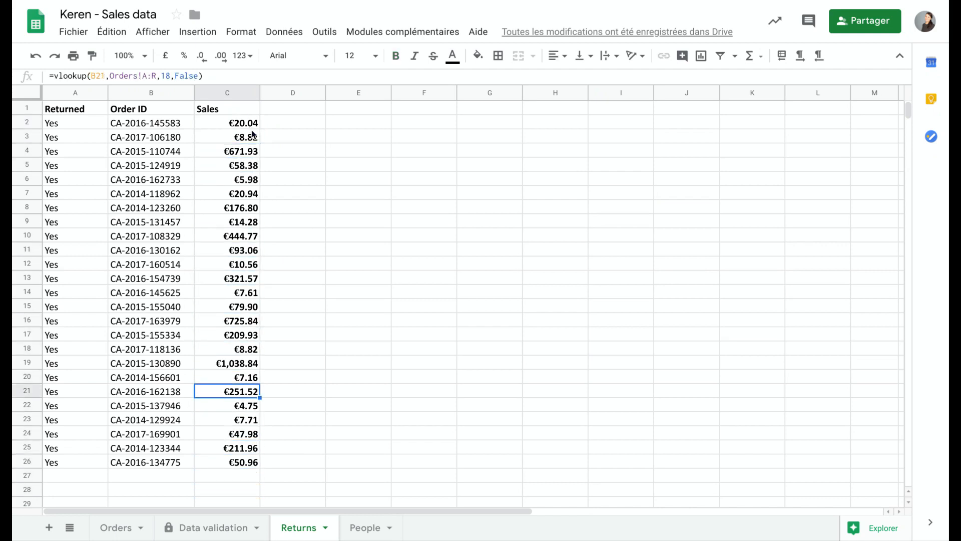
{"action": "key", "text": "Up"}
{"action": "key", "text": "Up"}
{"action": "key", "text": "Up"}
{"action": "key", "text": "Up"}
{"action": "key", "text": "Up"}
{"action": "key", "text": "Up"}
{"action": "key", "text": "Up"}
{"action": "key", "text": "Up"}
{"action": "key", "text": "Up"}
{"action": "key", "text": "Up"}
{"action": "key", "text": "Up"}
{"action": "key", "text": "Up"}
{"action": "key", "text": "Up"}
{"action": "key", "text": "Up"}
{"action": "key", "text": "Up"}
{"action": "key", "text": "Up"}
{"action": "key", "text": "Up"}
{"action": "key", "text": "Up"}
{"action": "key", "text": "Up"}
{"action": "key", "text": "Right"}
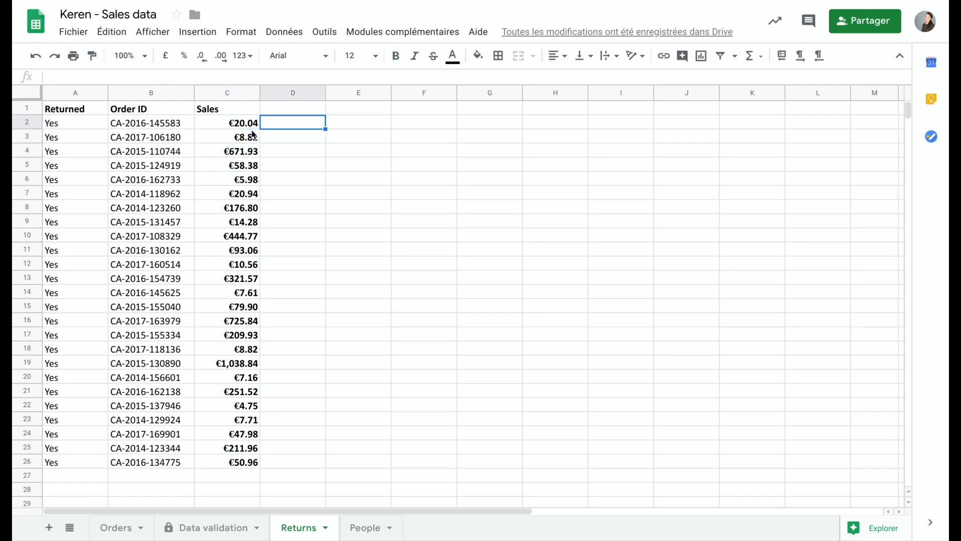